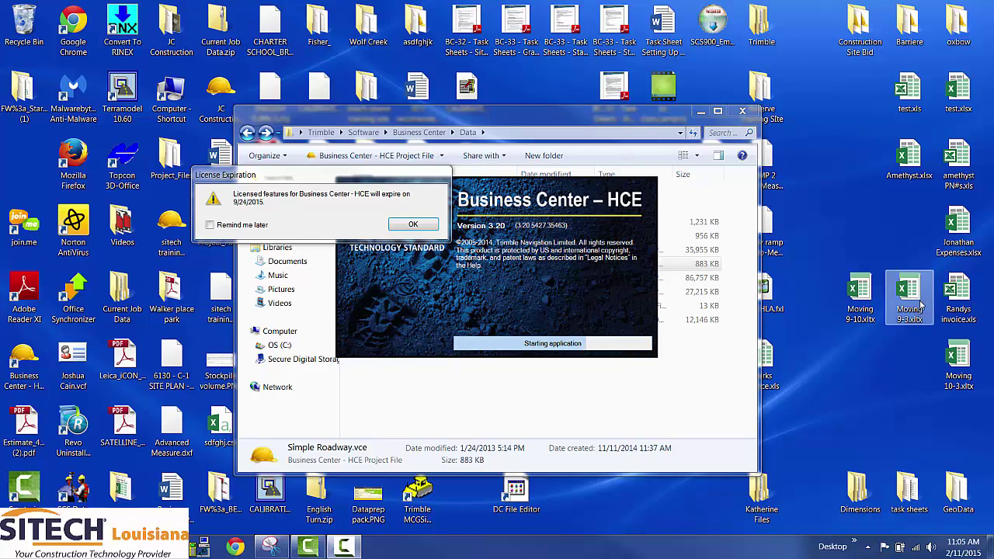
Dismiss the license expiration notice and customize the ribbon for Data Review
{"action": "left_click", "coordinate": [413, 224]}
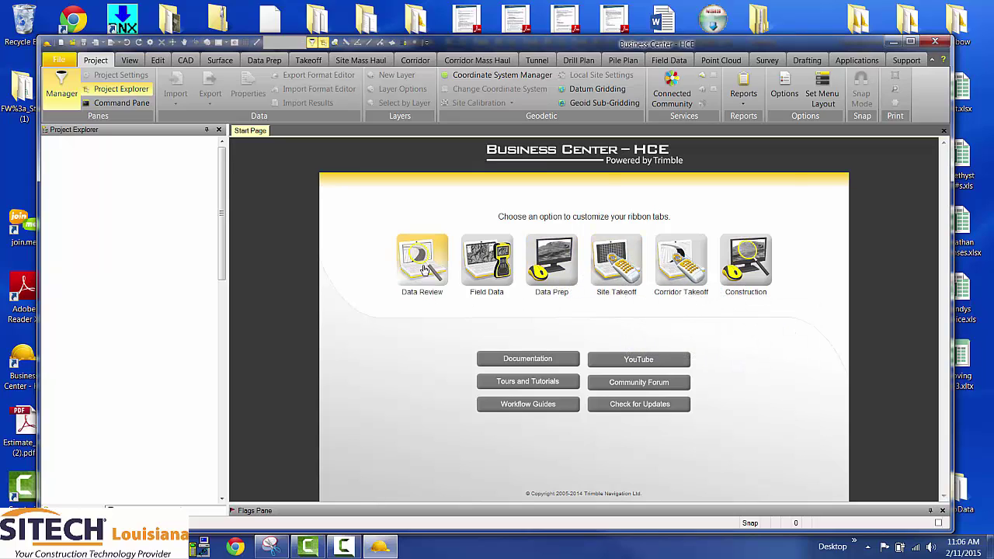
{"action": "mouse_move", "coordinate": [424, 273]}
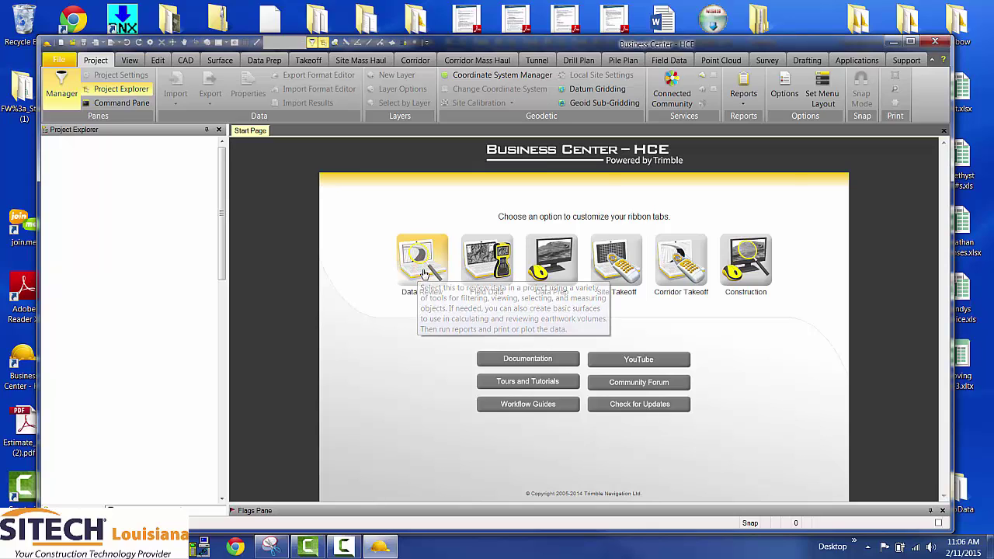
{"action": "left_click", "coordinate": [424, 273]}
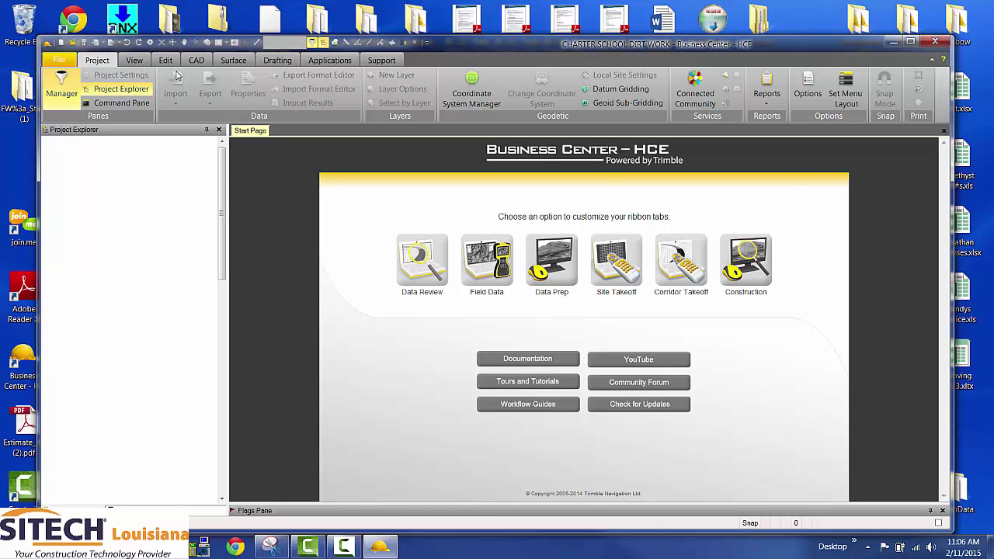
Create a new project and turn off the grid lines in its plan view
{"action": "left_click", "coordinate": [57, 62]}
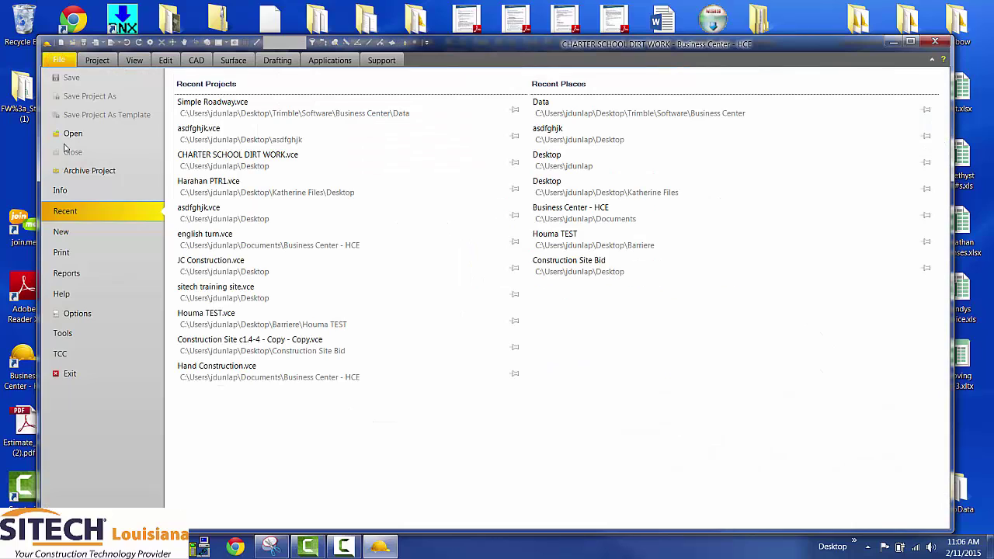
{"action": "left_click", "coordinate": [63, 233]}
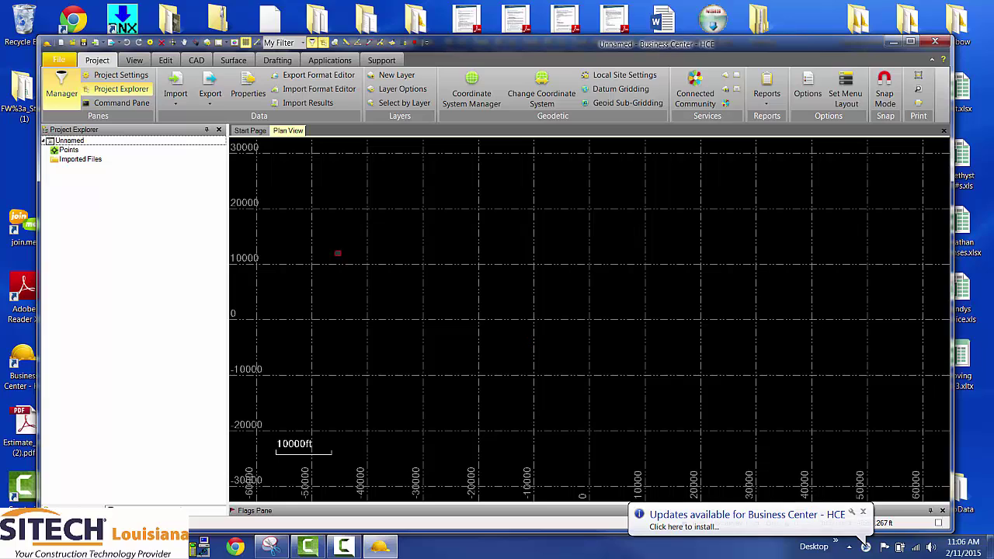
{"action": "left_click", "coordinate": [244, 42]}
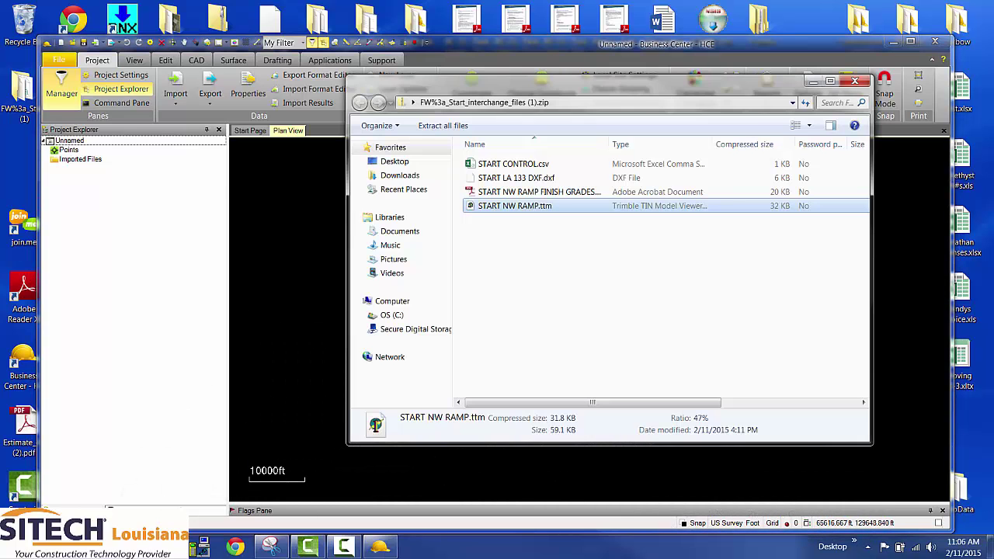
Import the START NW RAMP.ttm surface from the START interchange files zip folder into the project
{"action": "left_click_drag", "start_coordinate": [630, 80], "coordinate": [778, 73]}
{"action": "left_click_drag", "start_coordinate": [672, 201], "coordinate": [384, 296]}
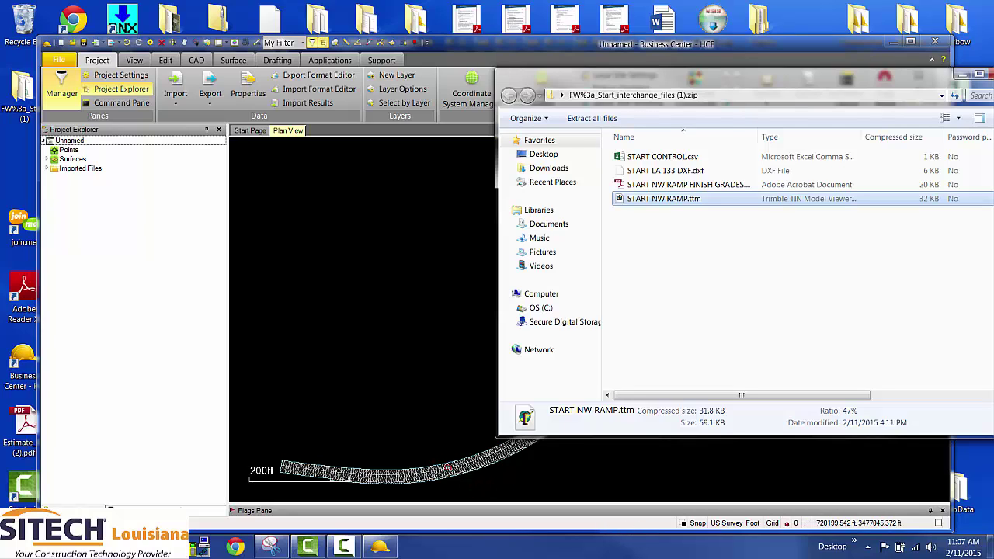
{"action": "left_click_drag", "start_coordinate": [682, 105], "coordinate": [884, 126]}
Select the imported ramp surface and examine its triangle mesh up close and over its full length
{"action": "middle_click", "coordinate": [550, 417]}
{"action": "left_click", "coordinate": [552, 417]}
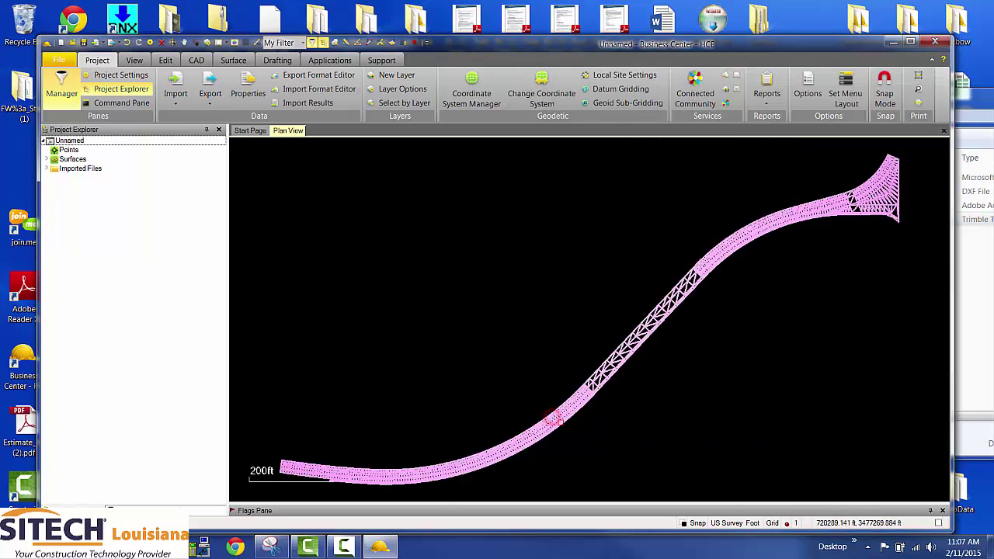
{"action": "scroll", "coordinate": [559, 421], "scroll_direction": "up", "scroll_amount": 4}
{"action": "scroll", "coordinate": [559, 421], "scroll_direction": "up", "scroll_amount": 5}
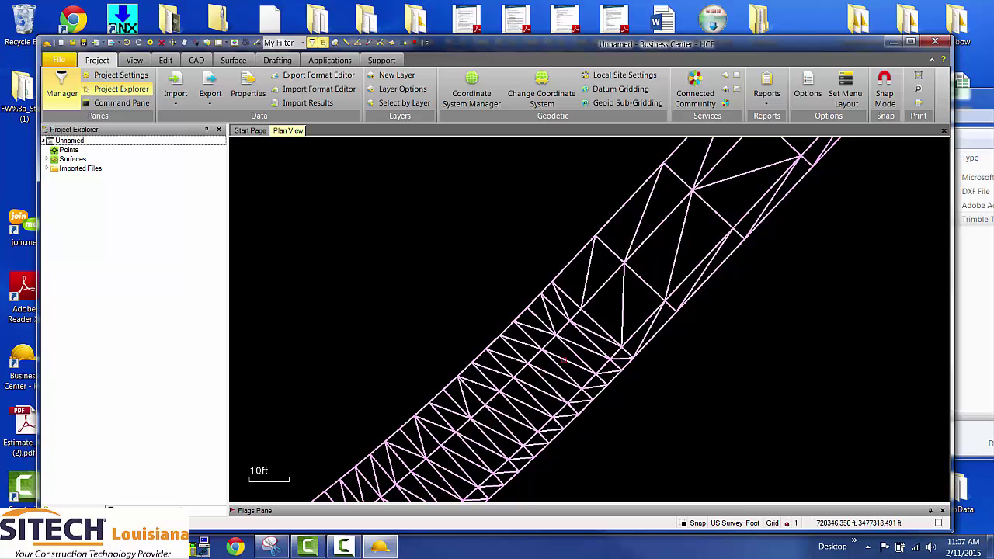
{"action": "scroll", "coordinate": [491, 422], "scroll_direction": "down", "scroll_amount": 3}
{"action": "scroll", "coordinate": [639, 292], "scroll_direction": "down", "scroll_amount": 4}
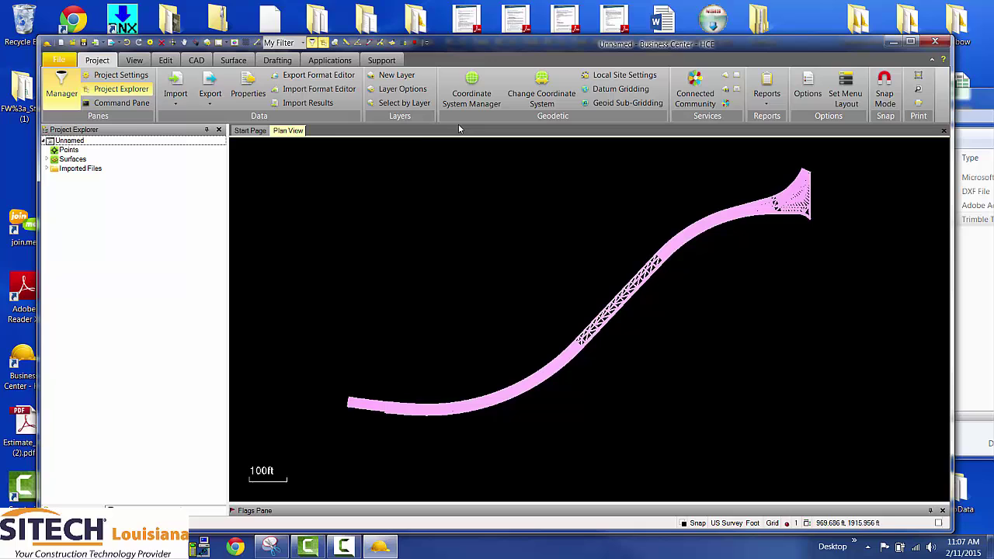
Import START LA 133 DXF.dxf from the zip folder as linework and minimize the folder window
{"action": "left_click_drag", "start_coordinate": [971, 94], "coordinate": [736, 63]}
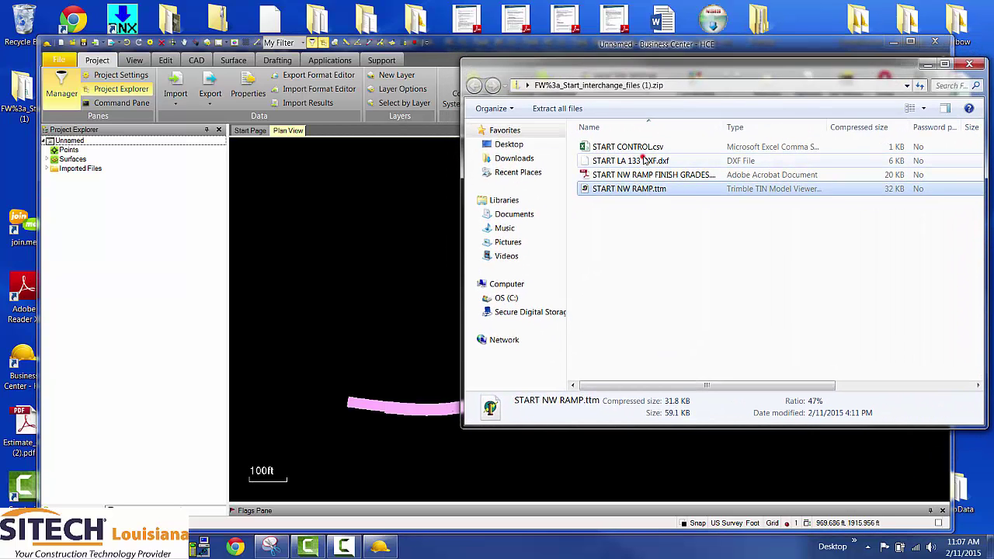
{"action": "left_click_drag", "start_coordinate": [643, 160], "coordinate": [389, 370]}
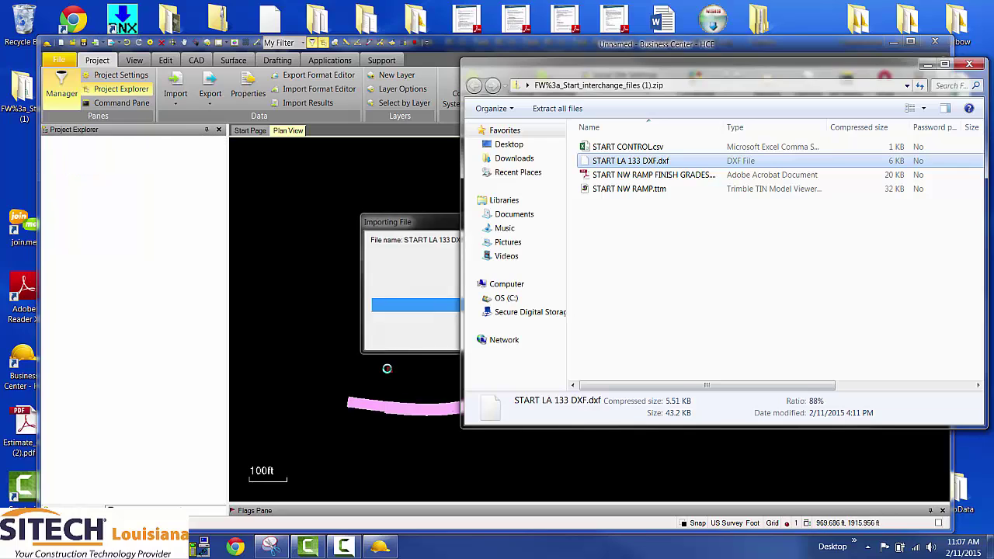
{"action": "left_click", "coordinate": [929, 65]}
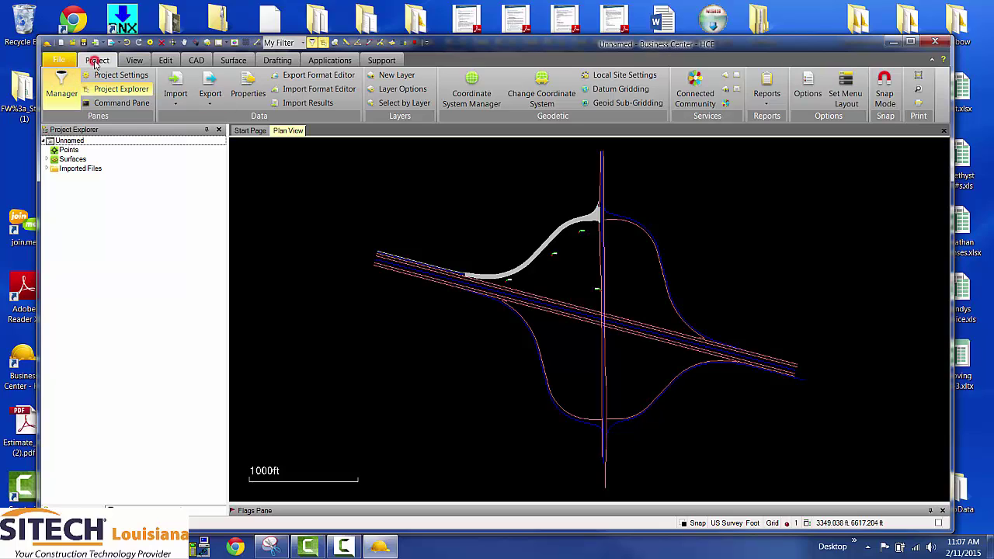
Switch from the Project Explorer to the View Filter Manager, and set up a Machine Job Site Design export for the START NW RAMP surface
{"action": "left_click", "coordinate": [113, 90]}
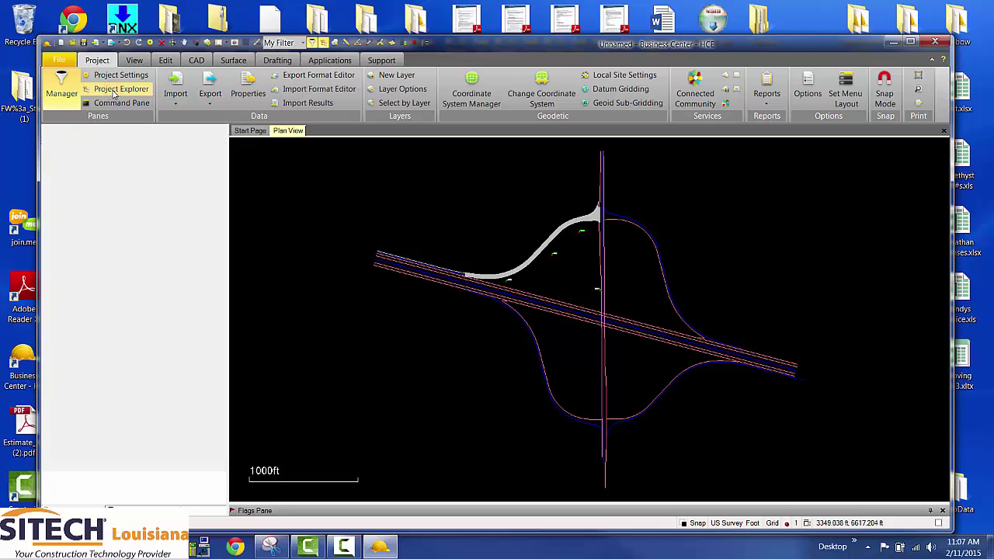
{"action": "left_click", "coordinate": [113, 90]}
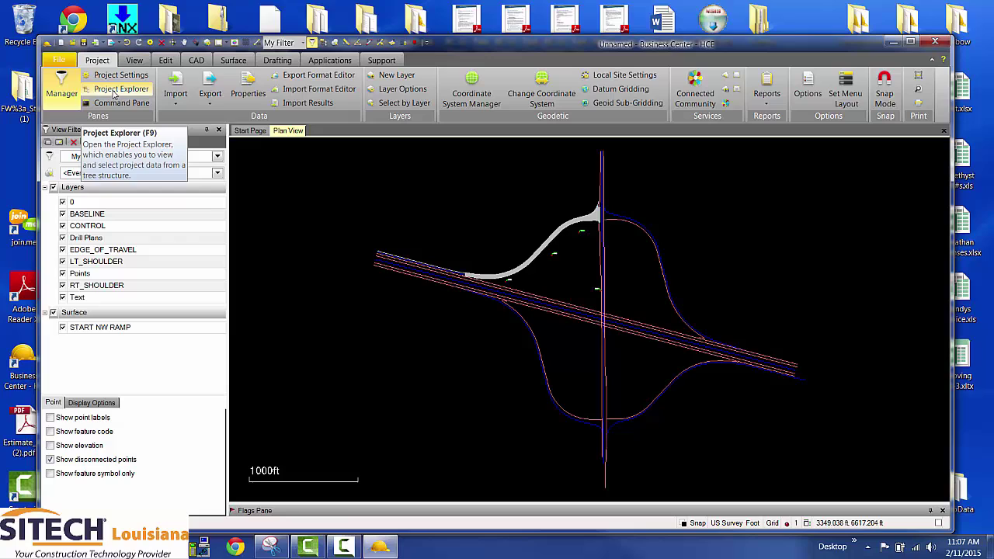
{"action": "left_click", "coordinate": [209, 87]}
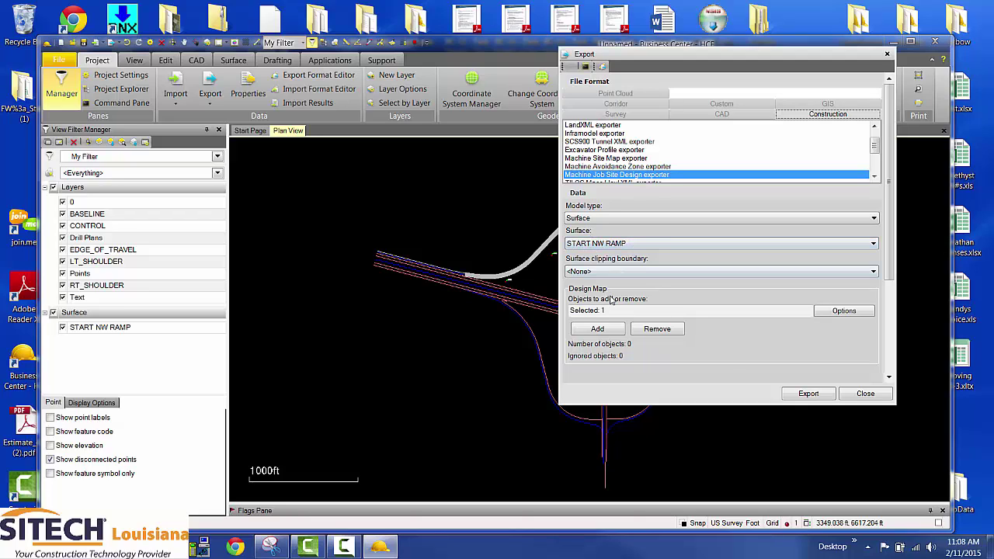
{"action": "left_click", "coordinate": [633, 312]}
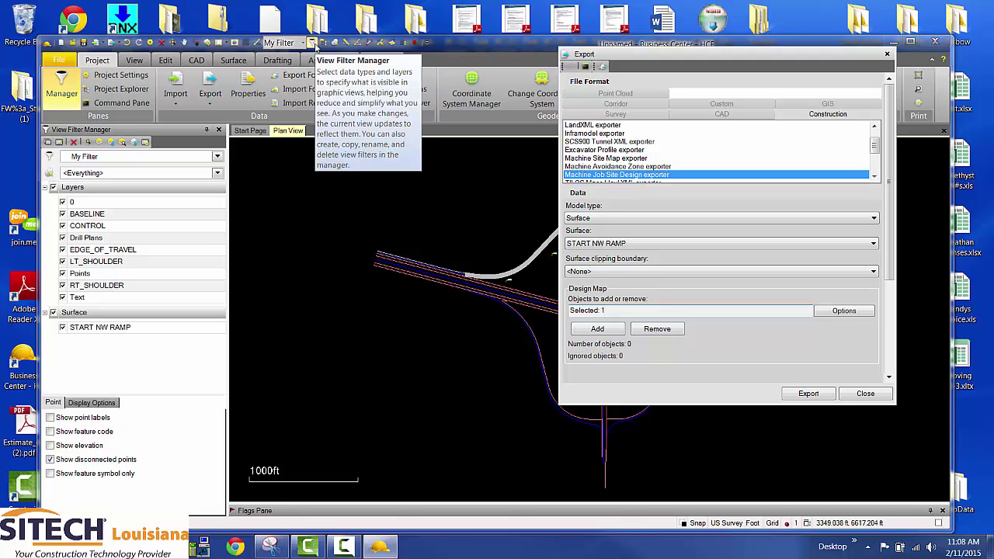
Hide the START NW RAMP surface and add all remaining visible objects to the export's design map
{"action": "left_click", "coordinate": [62, 327]}
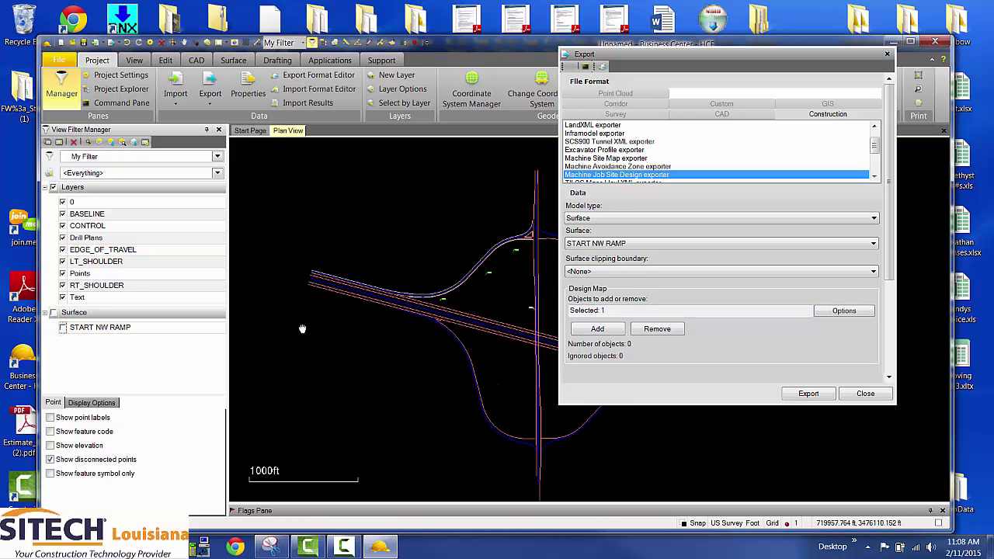
{"action": "scroll", "coordinate": [388, 204], "scroll_direction": "up", "scroll_amount": 3}
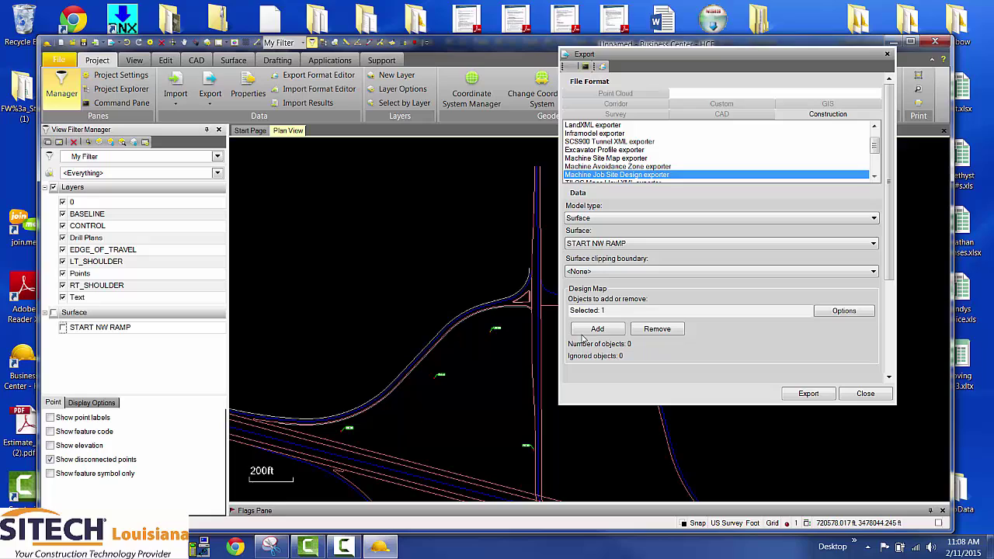
{"action": "left_click", "coordinate": [623, 311]}
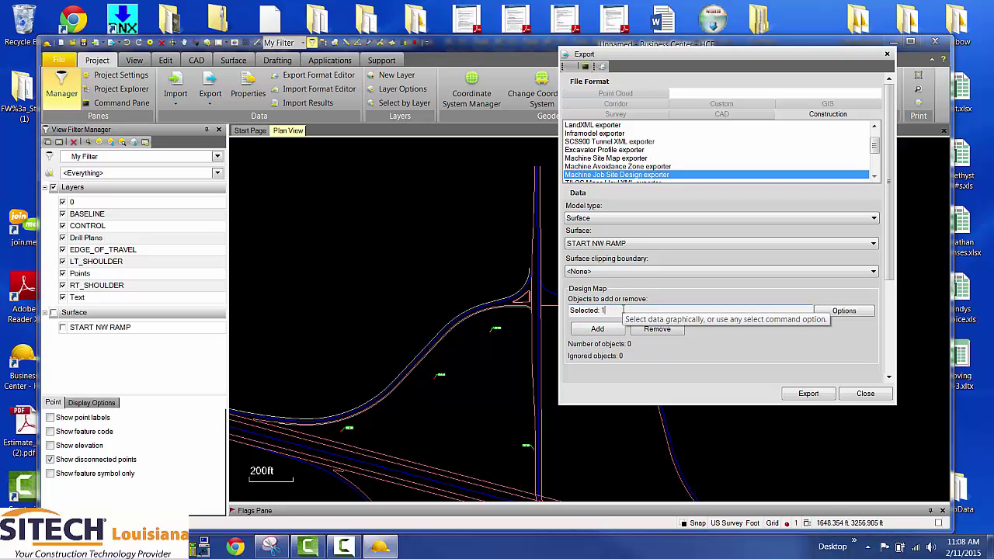
{"action": "key", "text": "ctrl+a"}
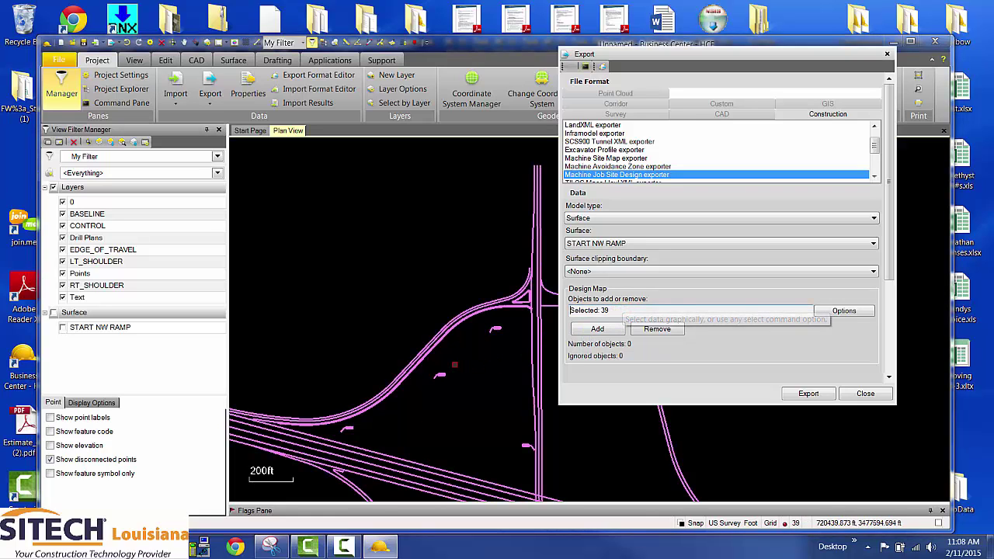
{"action": "left_click_drag", "start_coordinate": [890, 237], "coordinate": [899, 294]}
{"action": "left_click", "coordinate": [618, 226]}
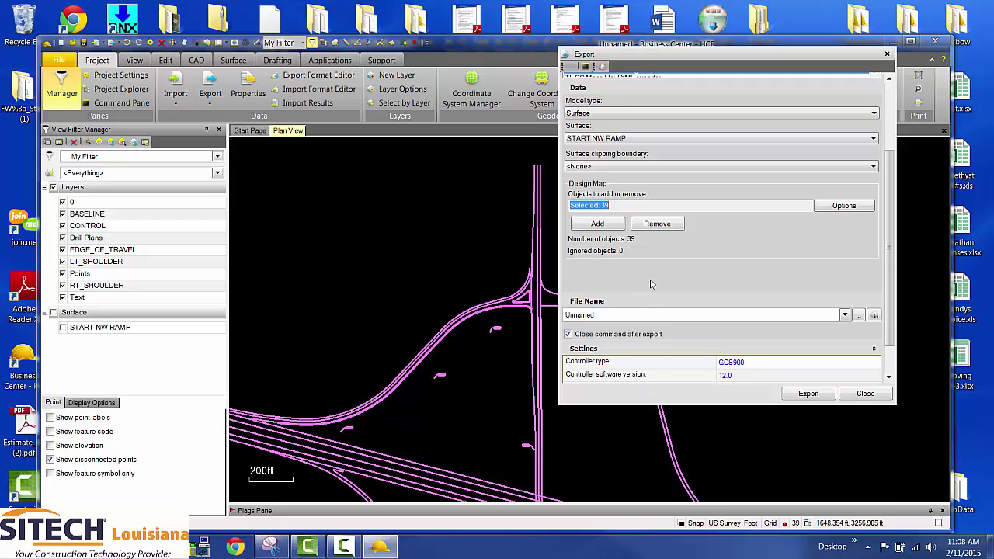
Set the export destination to the root of the C: drive with the file name Start NW Ramp
{"action": "scroll", "coordinate": [889, 307], "scroll_direction": "down", "scroll_amount": 2}
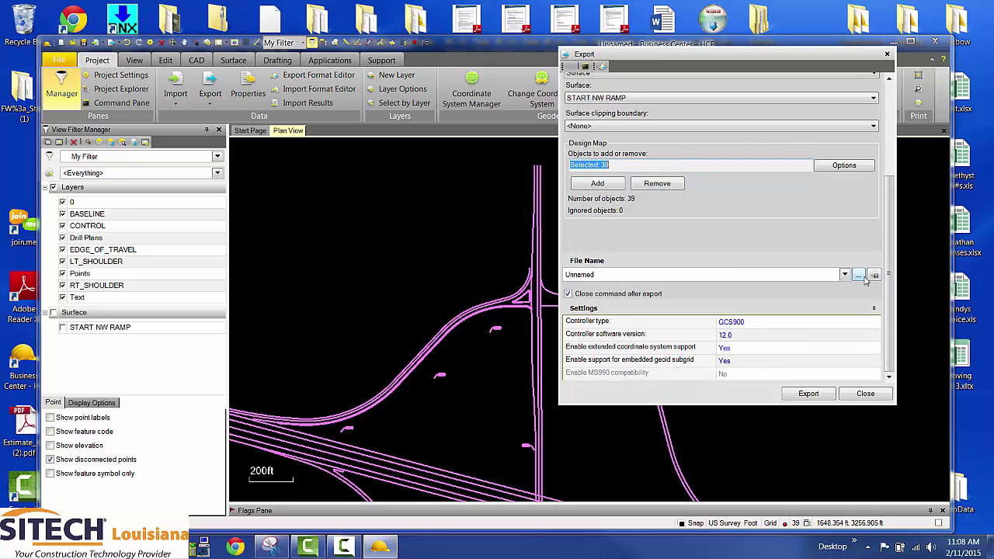
{"action": "left_click", "coordinate": [859, 276]}
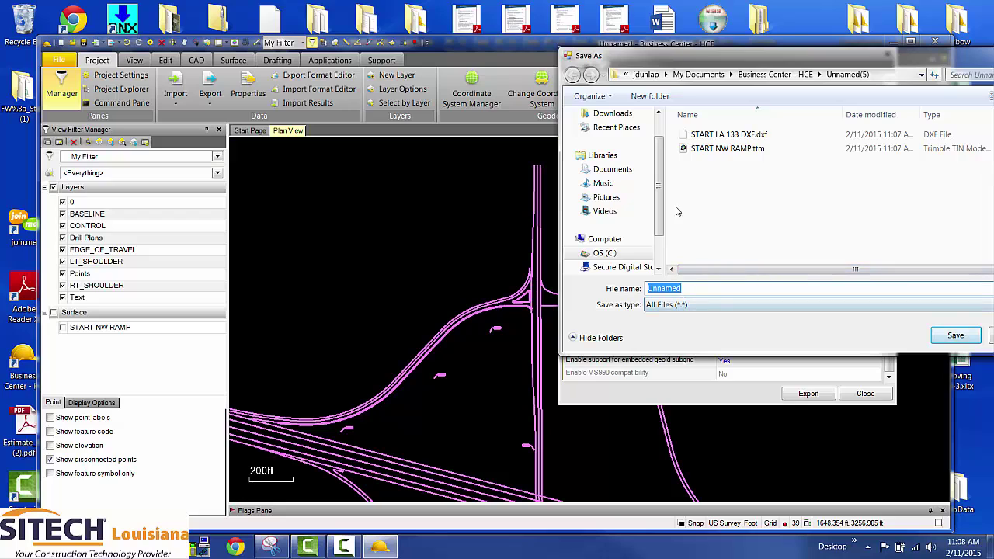
{"action": "left_click_drag", "start_coordinate": [665, 176], "coordinate": [664, 151]}
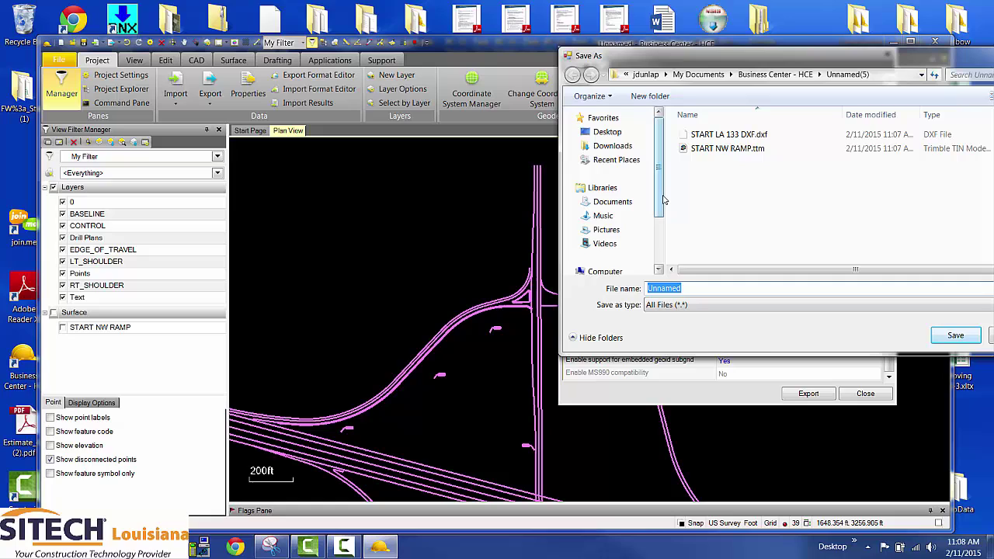
{"action": "scroll", "coordinate": [662, 199], "scroll_direction": "down", "scroll_amount": 1}
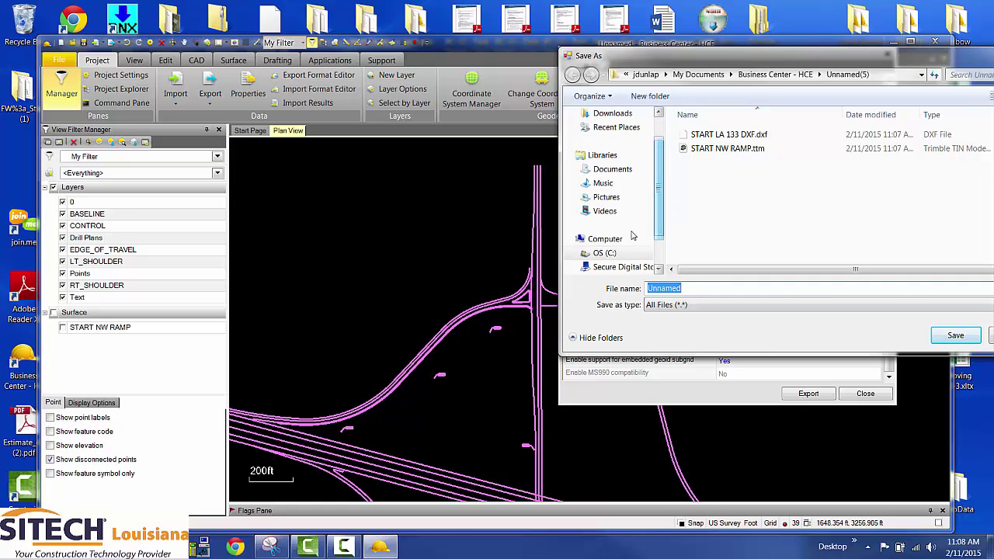
{"action": "left_click", "coordinate": [614, 253]}
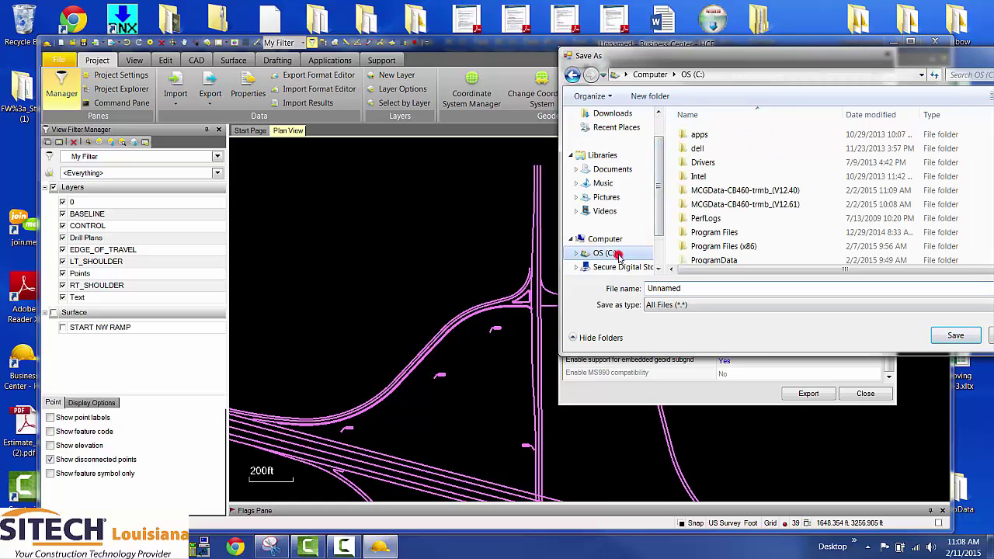
{"action": "left_click", "coordinate": [706, 290]}
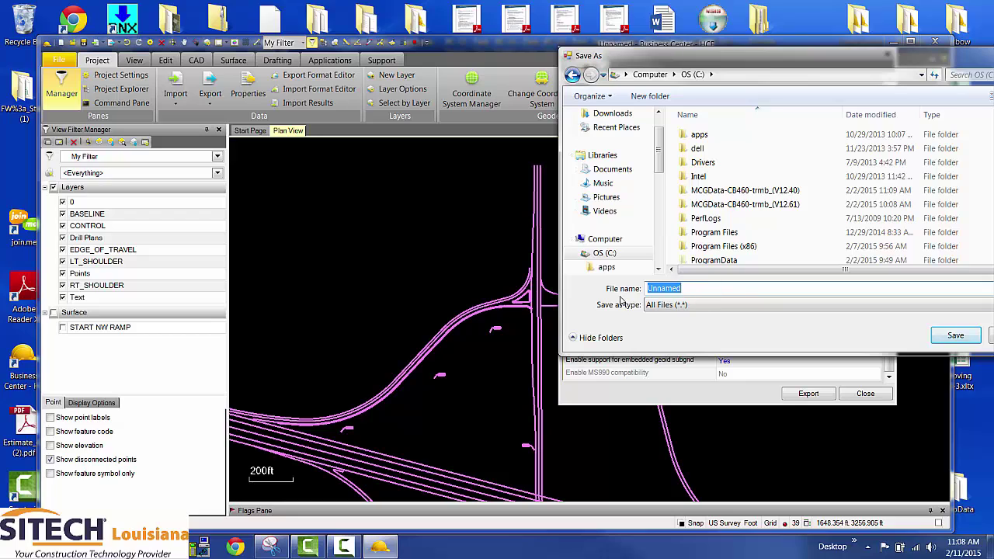
{"action": "type", "text": "Start NW Ramp"}
{"action": "left_click", "coordinate": [952, 336]}
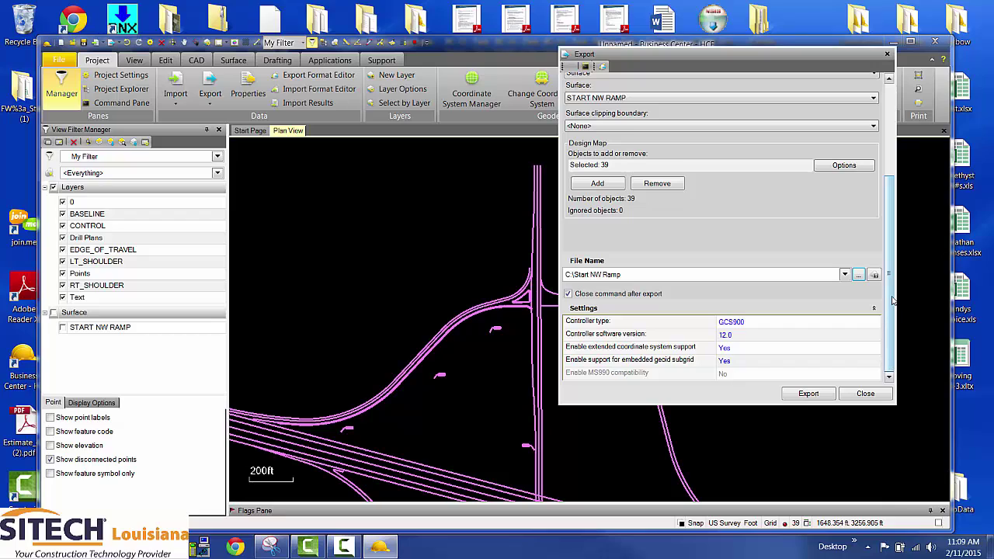
Set the export's controller type to AccuGrade and its controller software version to 12.4
{"action": "left_click", "coordinate": [724, 322]}
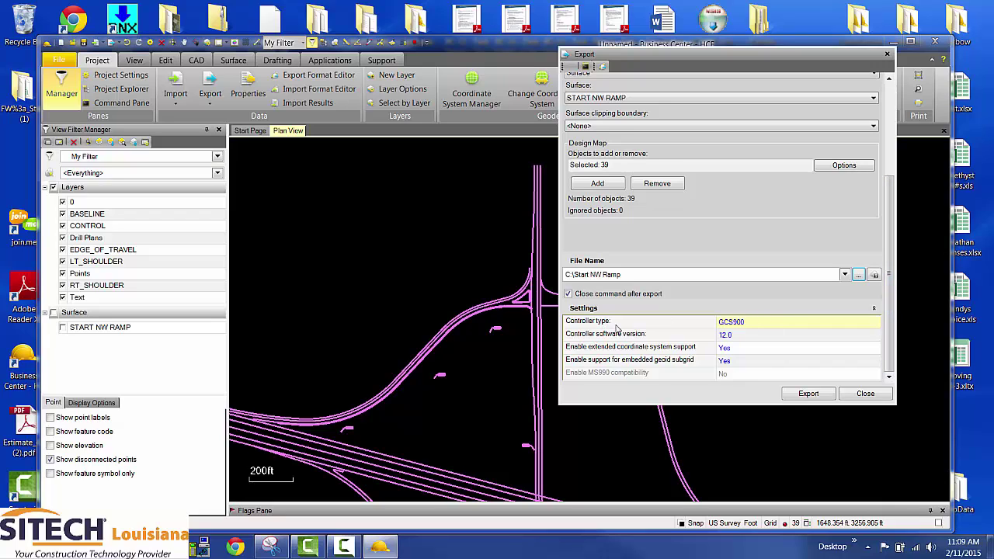
{"action": "left_click", "coordinate": [723, 336]}
{"action": "left_click", "coordinate": [740, 322]}
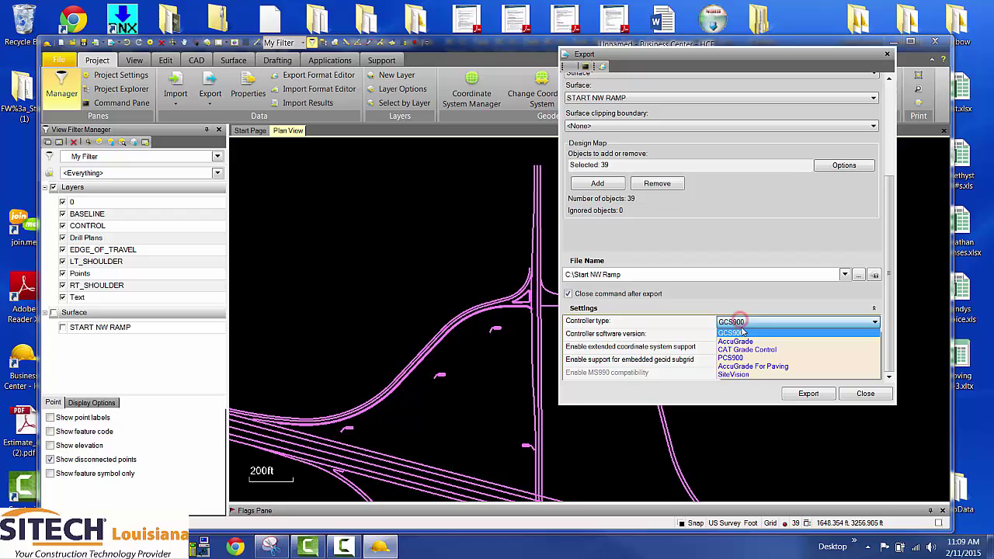
{"action": "left_click", "coordinate": [745, 341]}
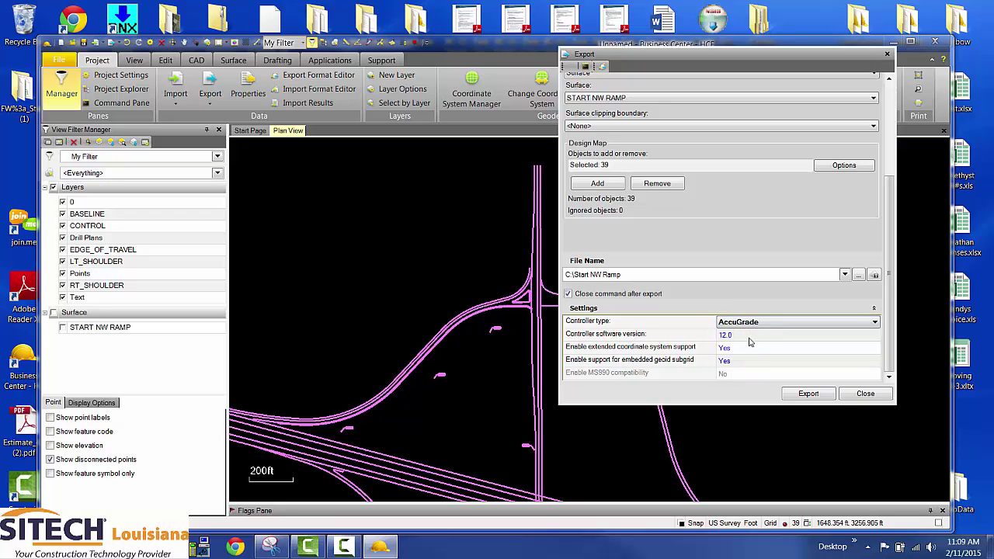
{"action": "left_click", "coordinate": [742, 335]}
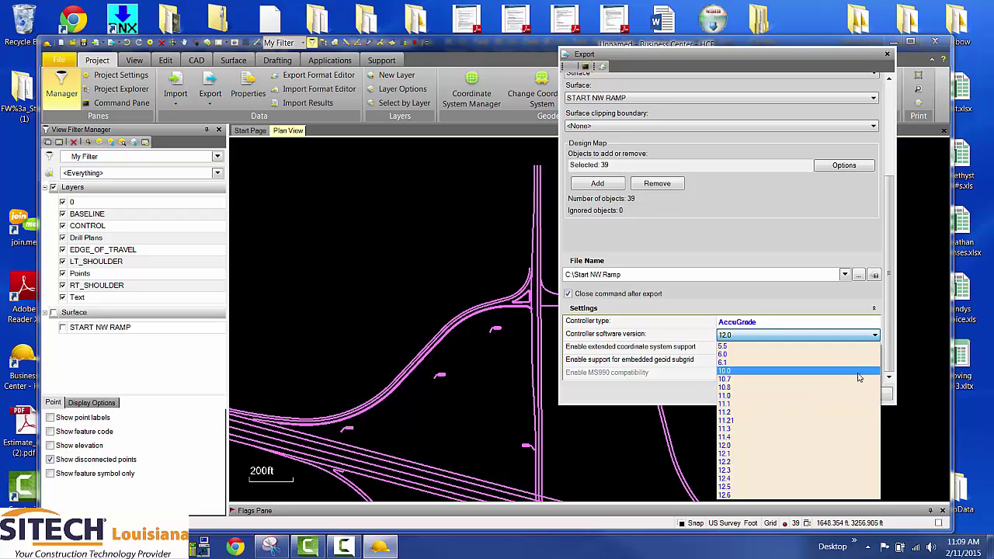
{"action": "left_click", "coordinate": [753, 479]}
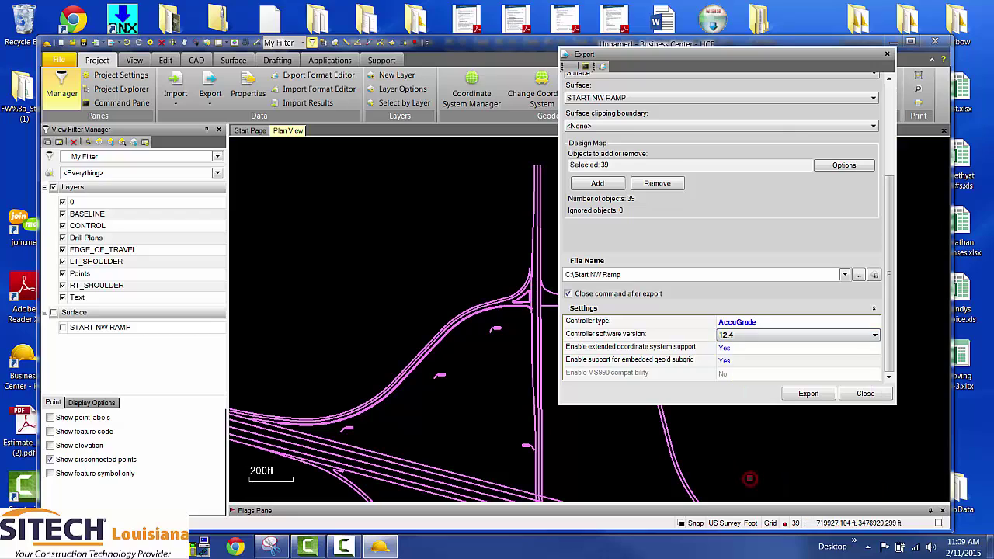
Run the export with controller software version 12.0 and extended coordinate system support set to No
{"action": "left_click", "coordinate": [736, 334]}
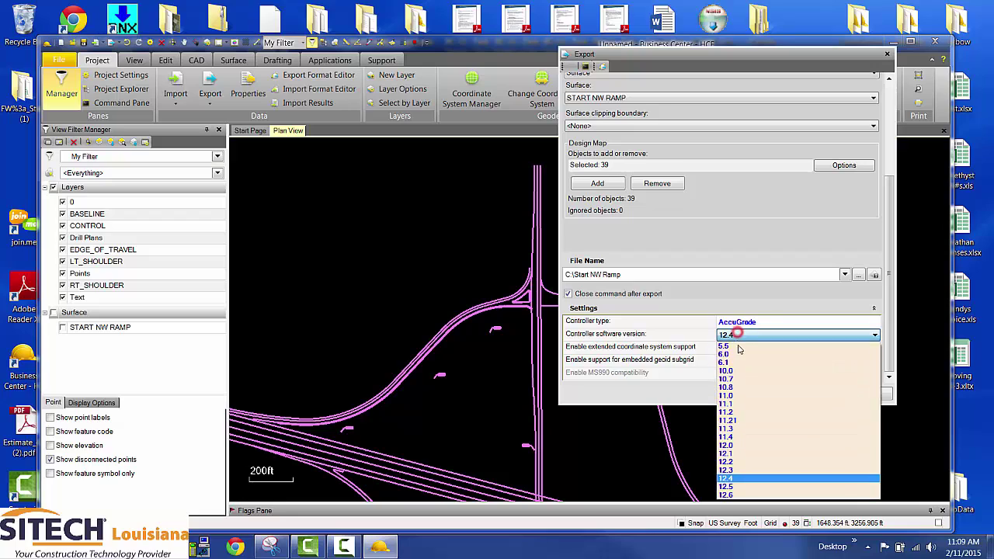
{"action": "left_click", "coordinate": [738, 448]}
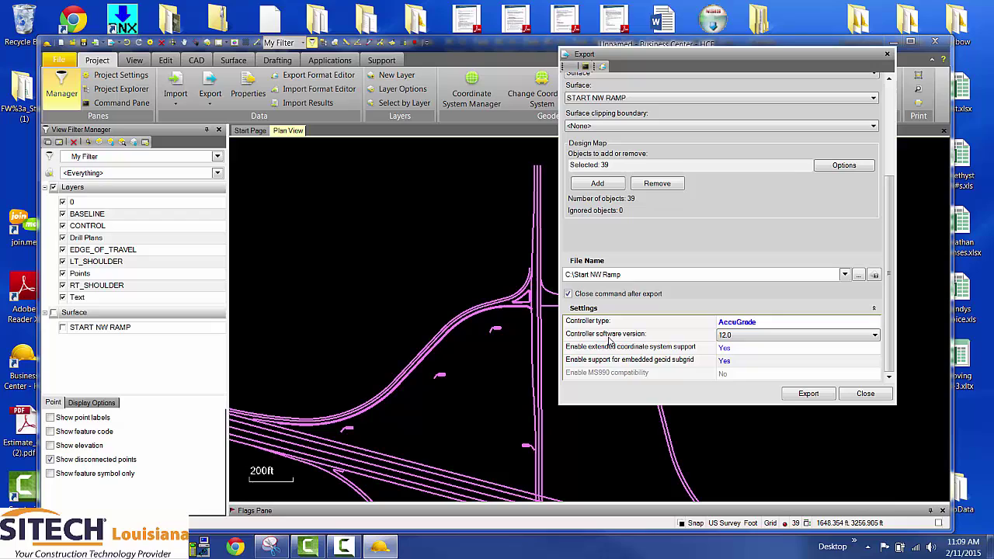
{"action": "left_click", "coordinate": [725, 350]}
{"action": "left_click", "coordinate": [738, 366]}
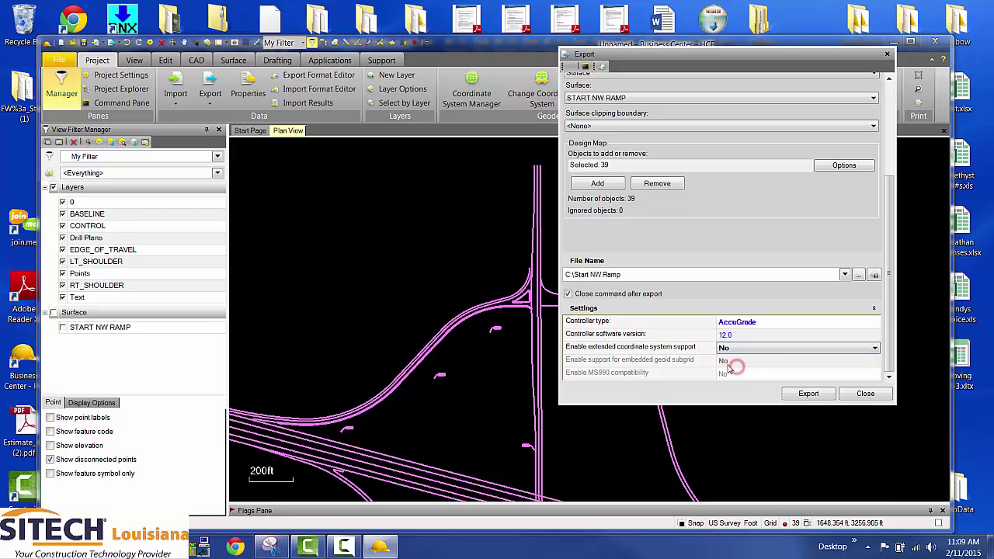
{"action": "left_click", "coordinate": [812, 394]}
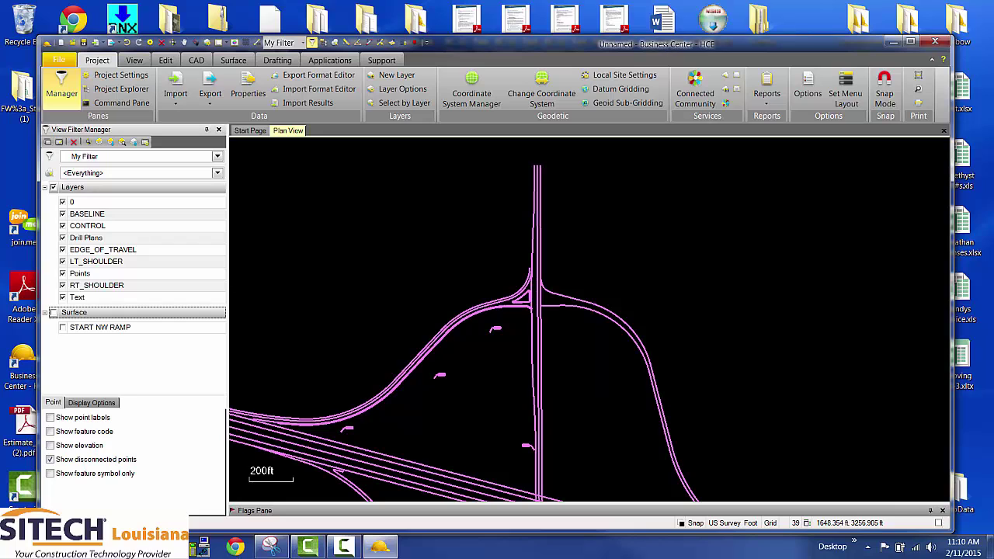
Switch to Windows Explorer, open the root of the OS (C:) drive, and locate the exported Start NW Ramp files
{"action": "left_click", "coordinate": [20, 547]}
{"action": "left_click", "coordinate": [219, 346]}
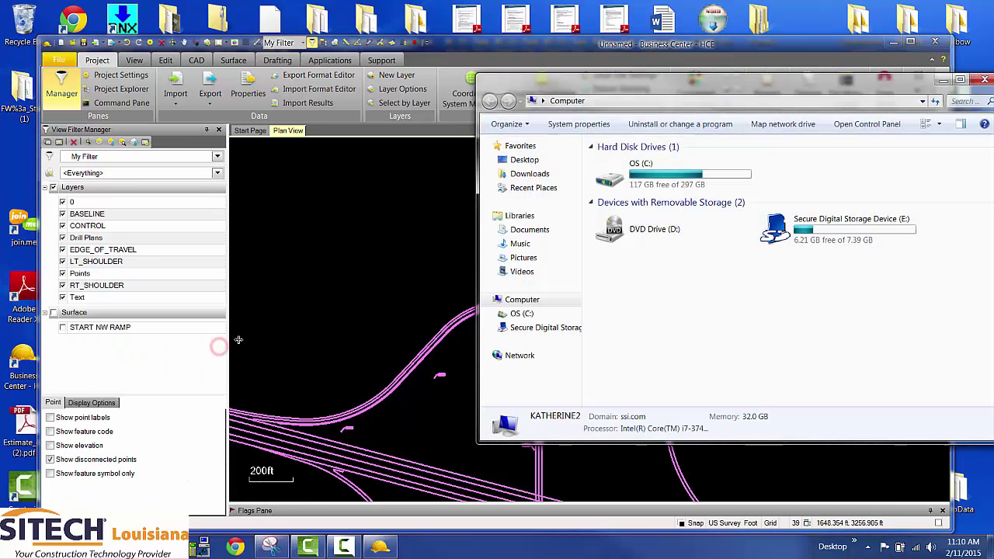
{"action": "left_click", "coordinate": [535, 315]}
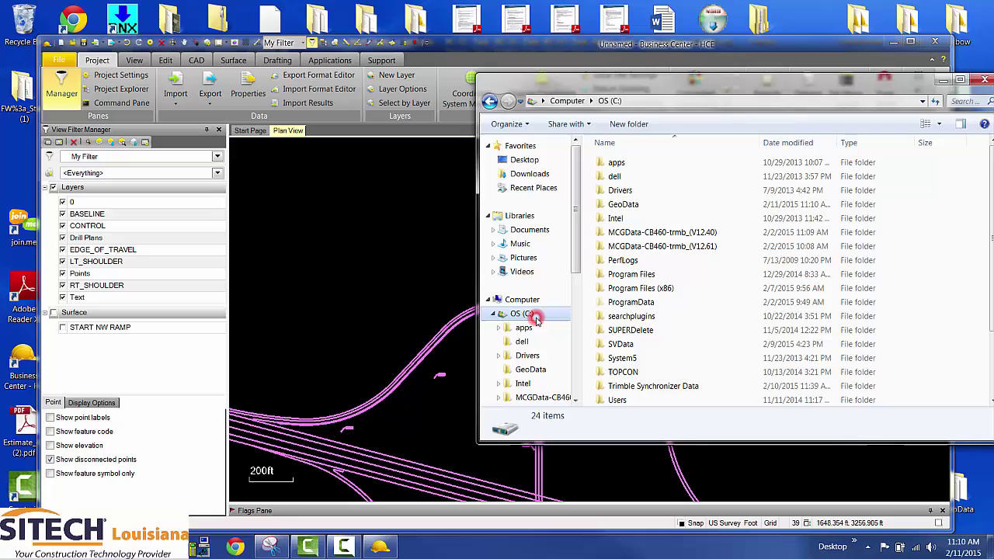
{"action": "scroll", "coordinate": [734, 256], "scroll_direction": "down", "scroll_amount": 5}
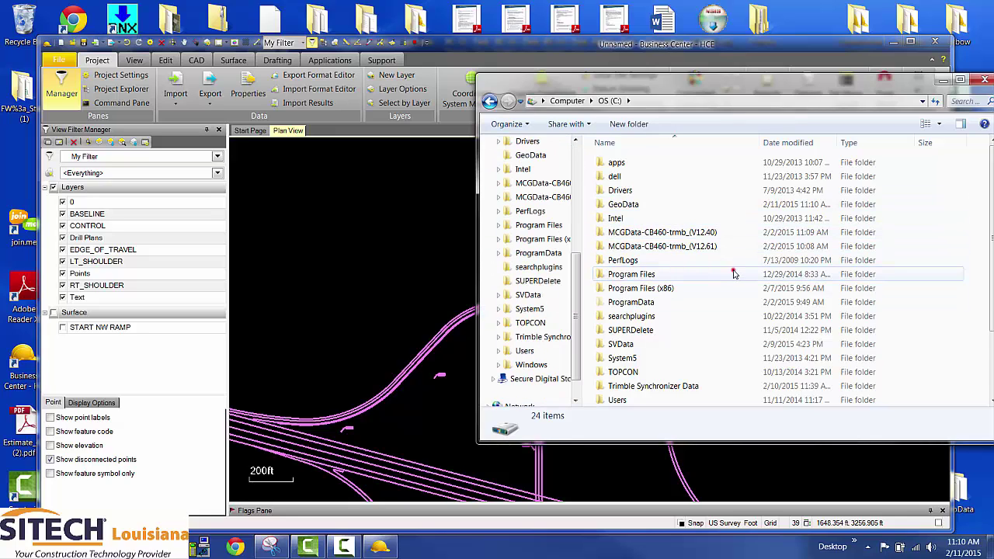
{"action": "left_click", "coordinate": [734, 273]}
{"action": "scroll", "coordinate": [733, 268], "scroll_direction": "down", "scroll_amount": 2}
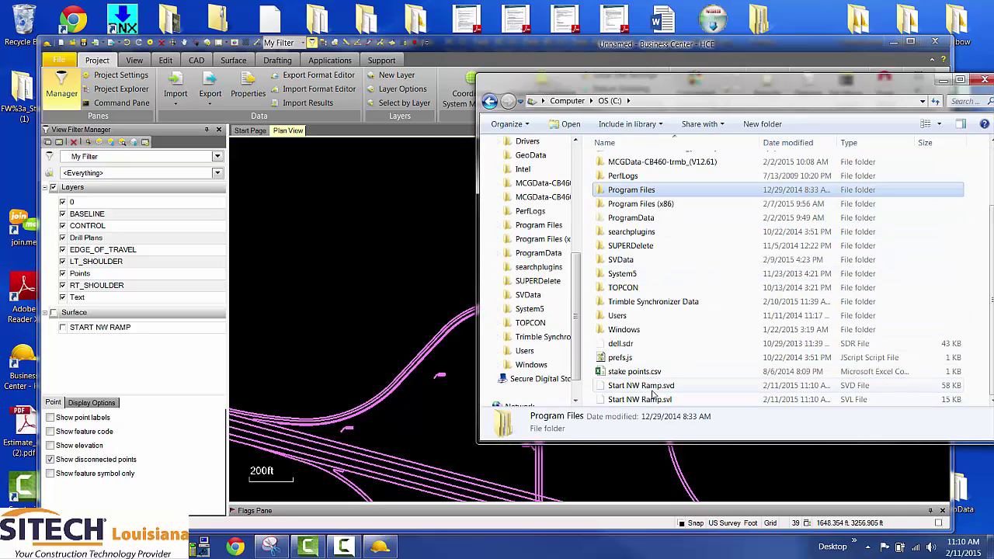